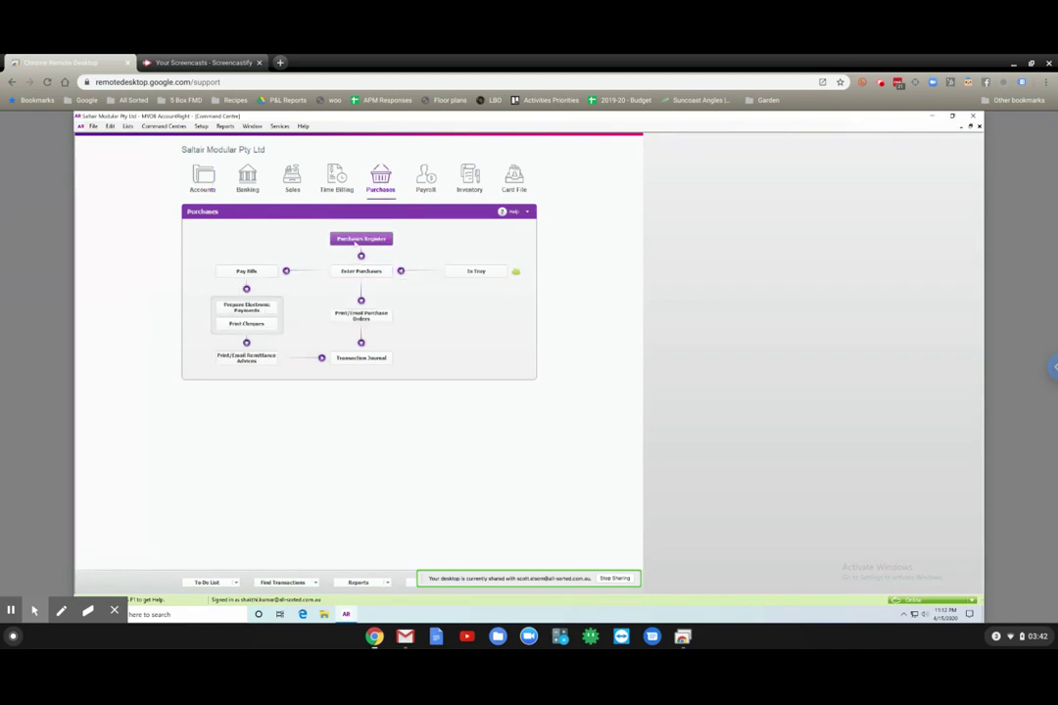
# View the orders in the Purchases Register and return to the Purchases command centre
pyautogui.click(359, 240)
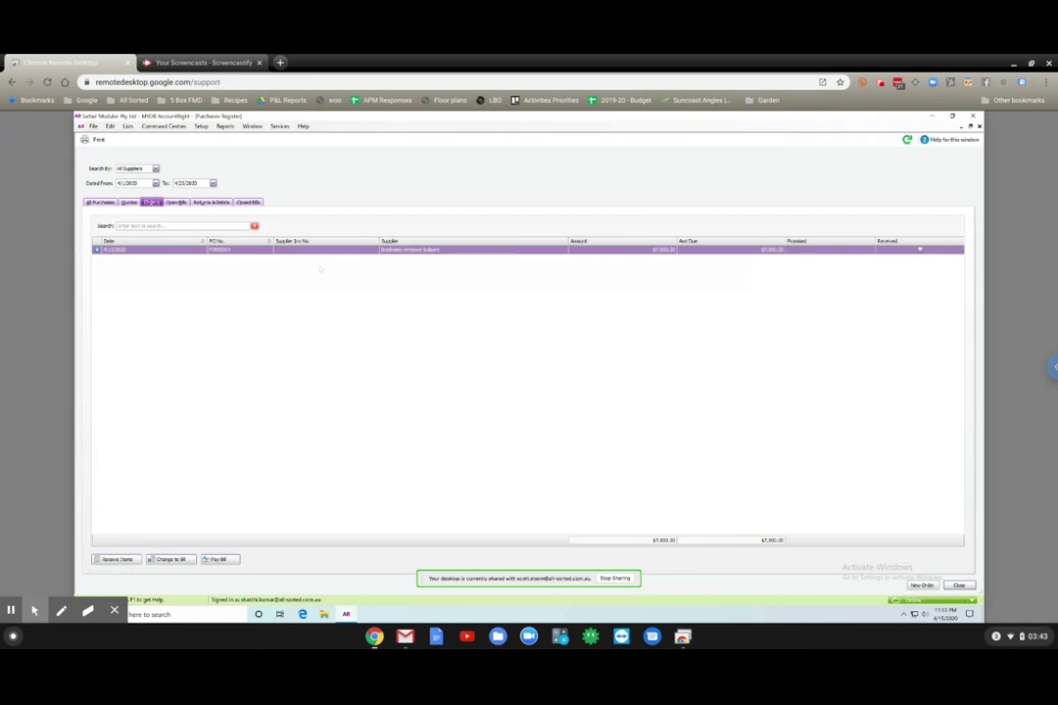
pyautogui.click(163, 126)
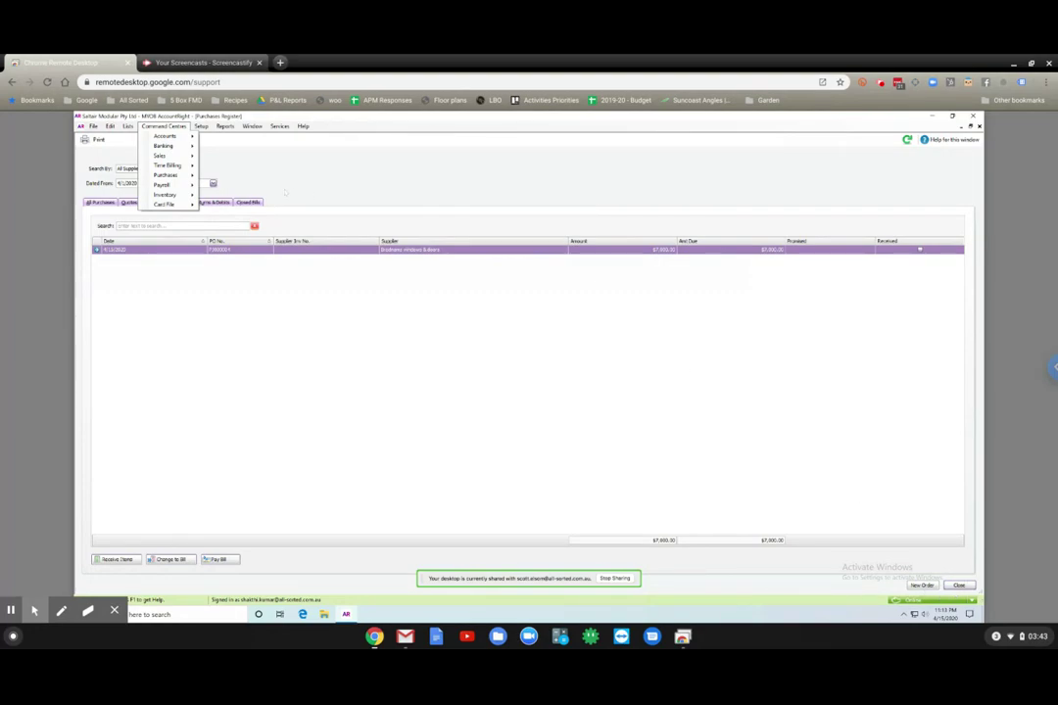
pyautogui.moveTo(169, 176)
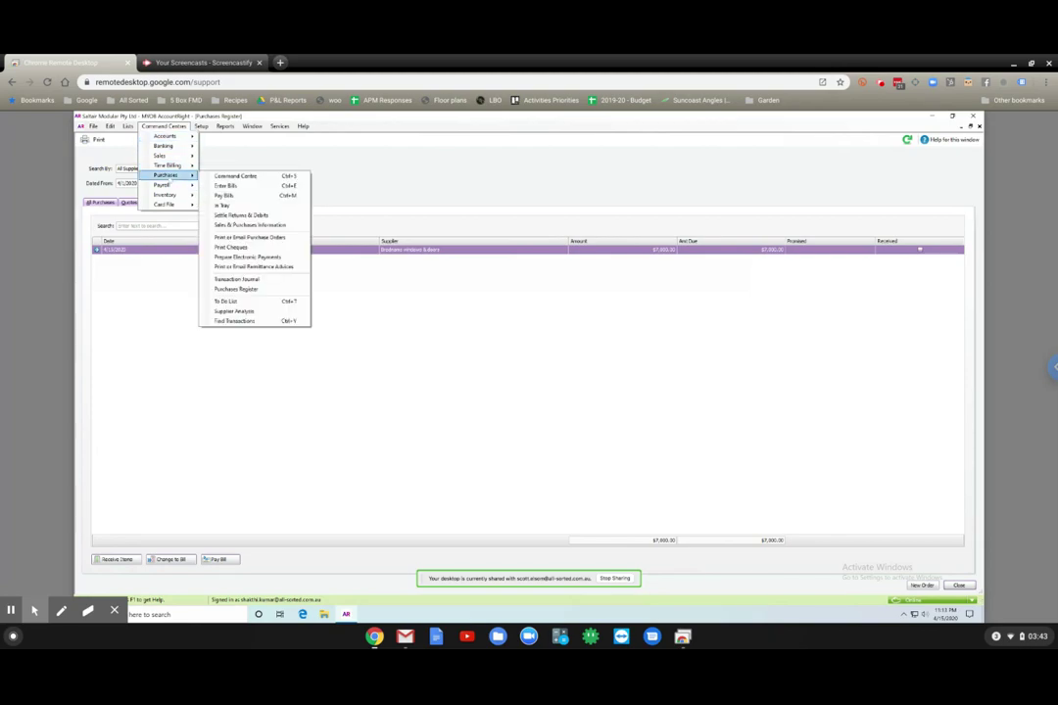
pyautogui.click(235, 176)
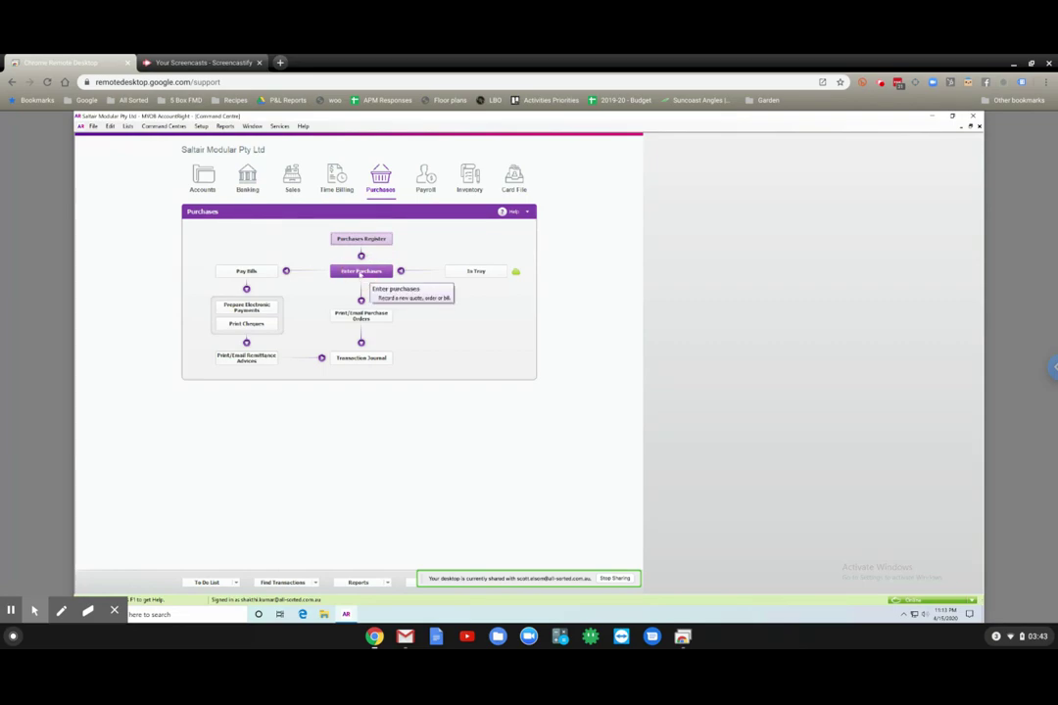
# Start a new purchase of type Order for the supplier Bradnams windows & doors
pyautogui.click(360, 274)
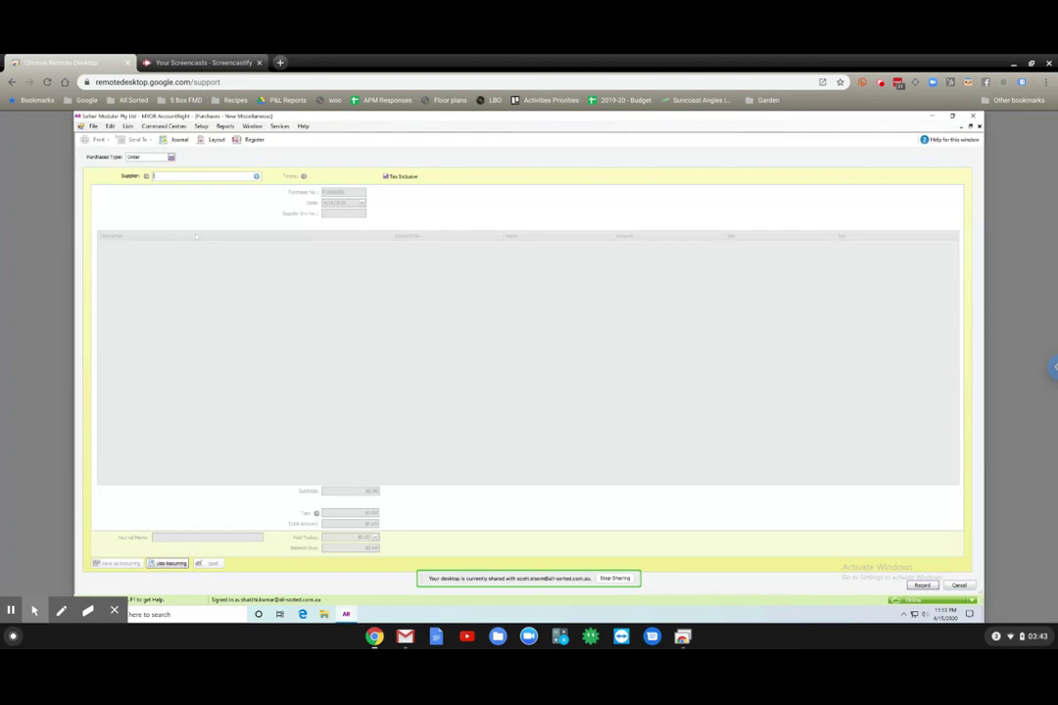
pyautogui.click(149, 156)
pyautogui.click(139, 173)
pyautogui.click(177, 176)
pyautogui.write('bro')
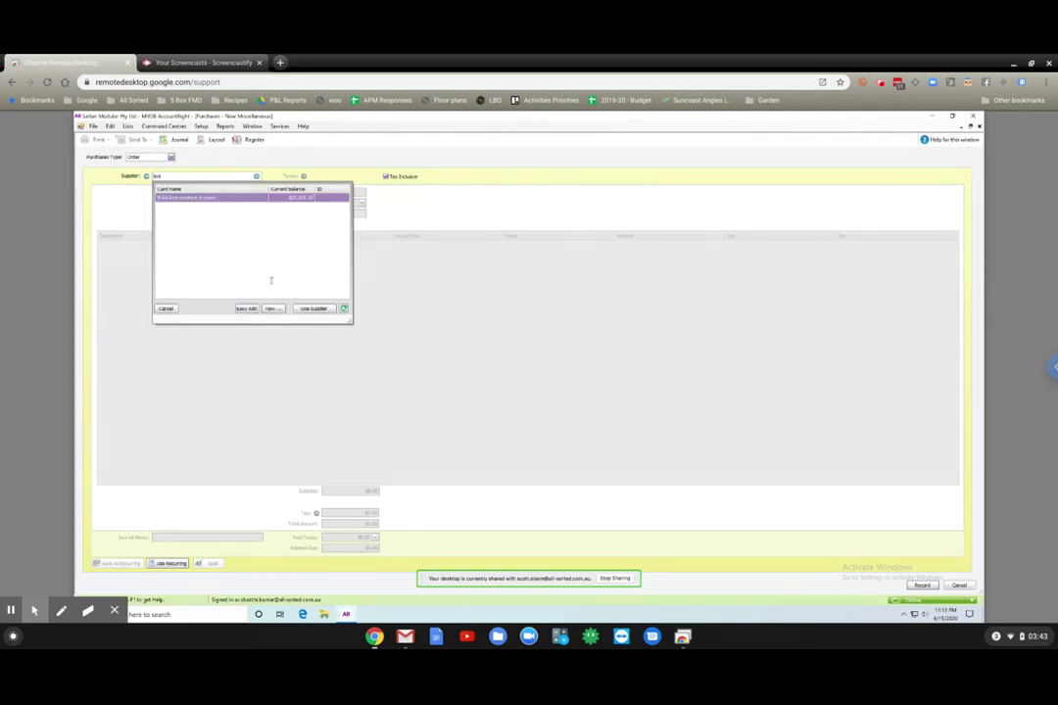
pyautogui.click(316, 309)
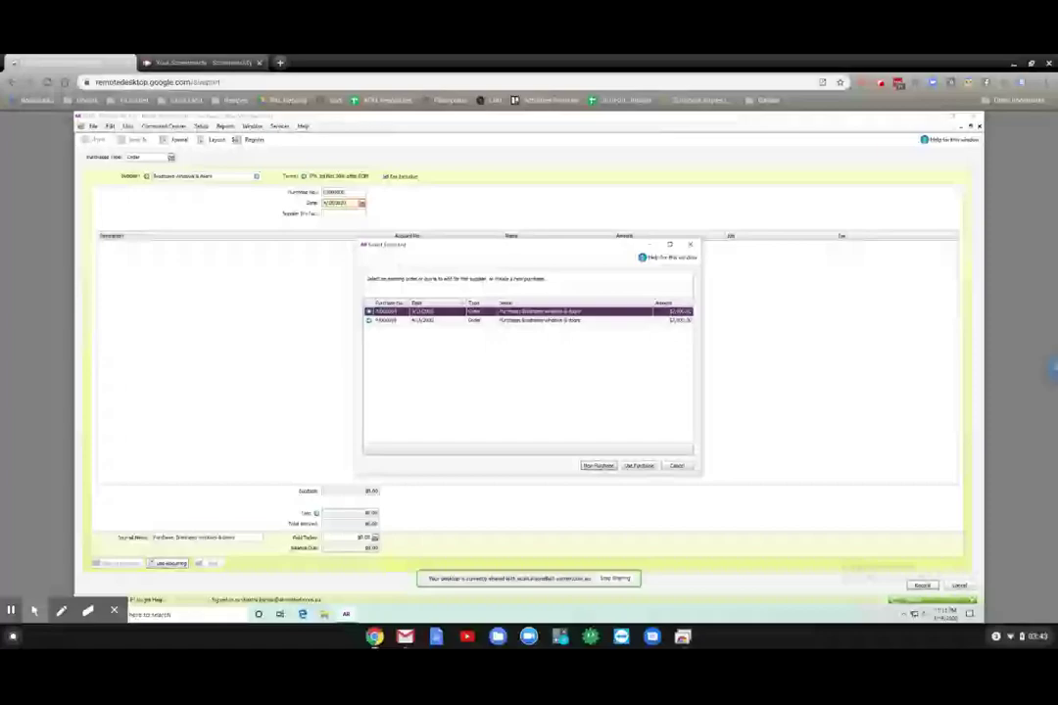
pyautogui.click(599, 465)
# Enter "5 x timber door sets" as the description of the first order line
pyautogui.click(153, 251)
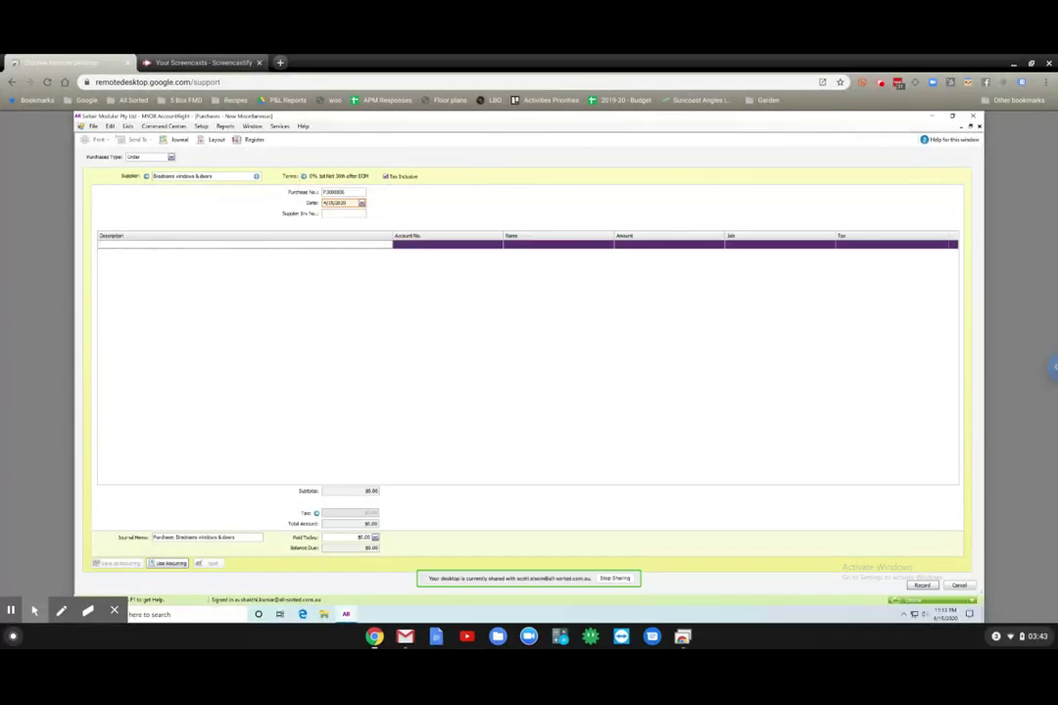
pyautogui.write('5 x timber door sets')
pyautogui.press('Tab')
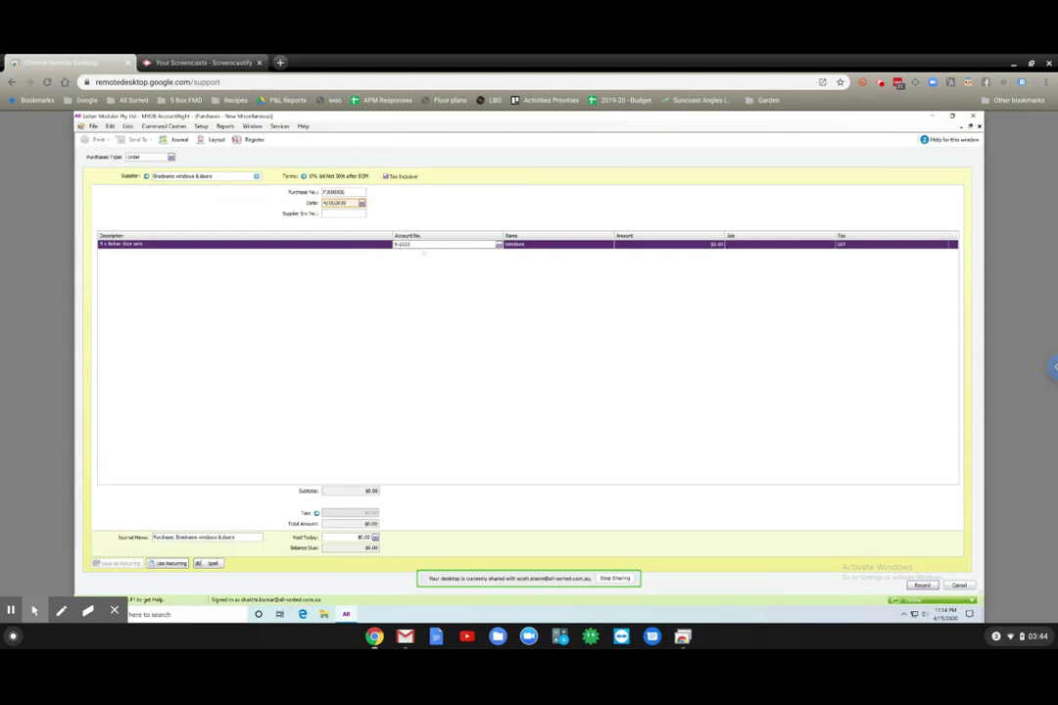
pyautogui.press('Tab')
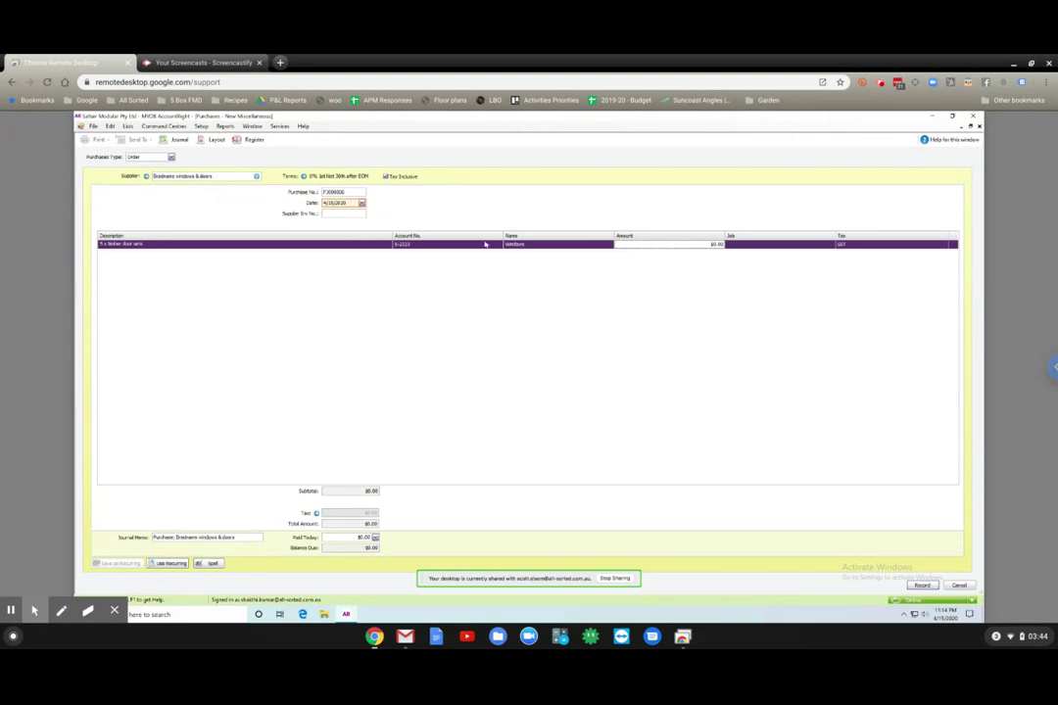
pyautogui.click(429, 243)
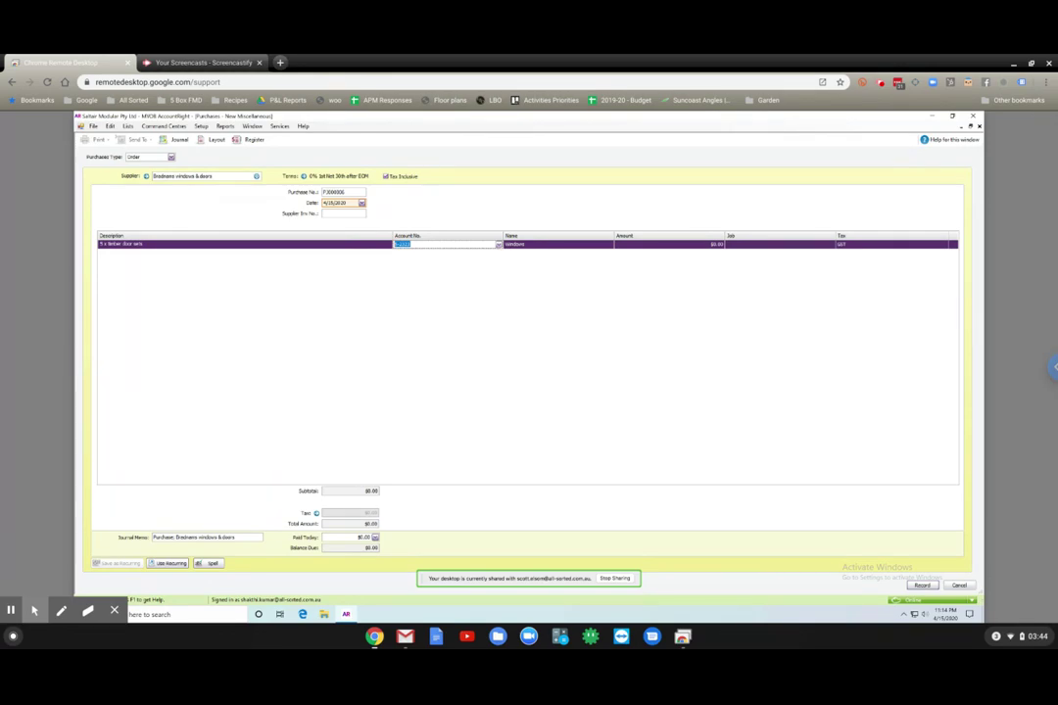
pyautogui.write('2-2223')
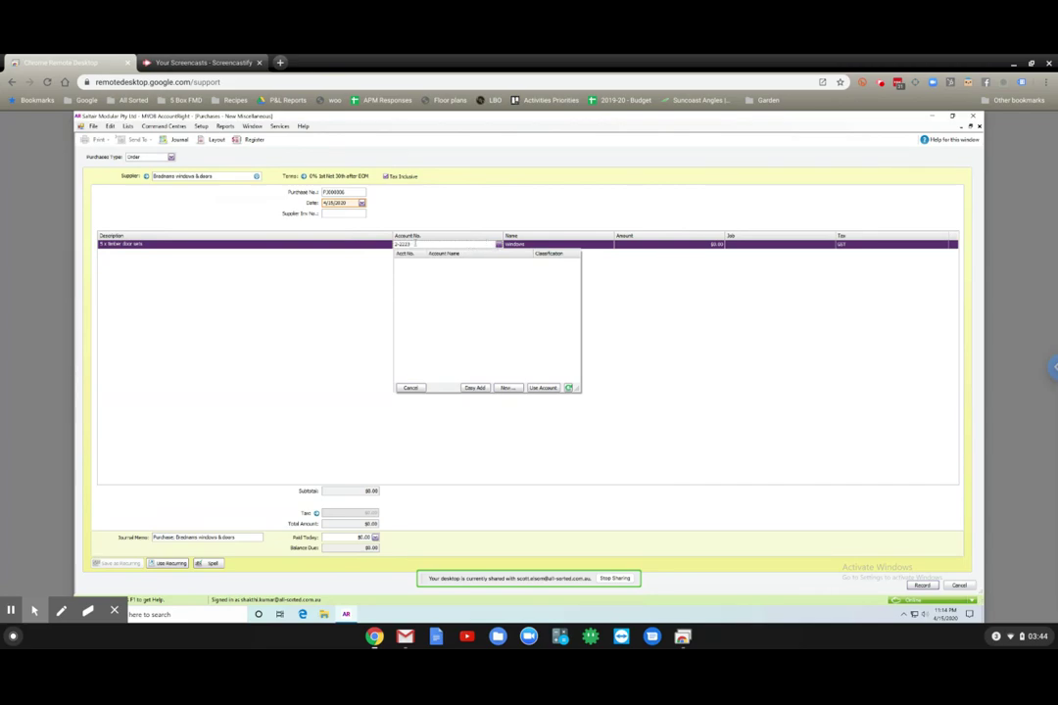
pyautogui.click(368, 250)
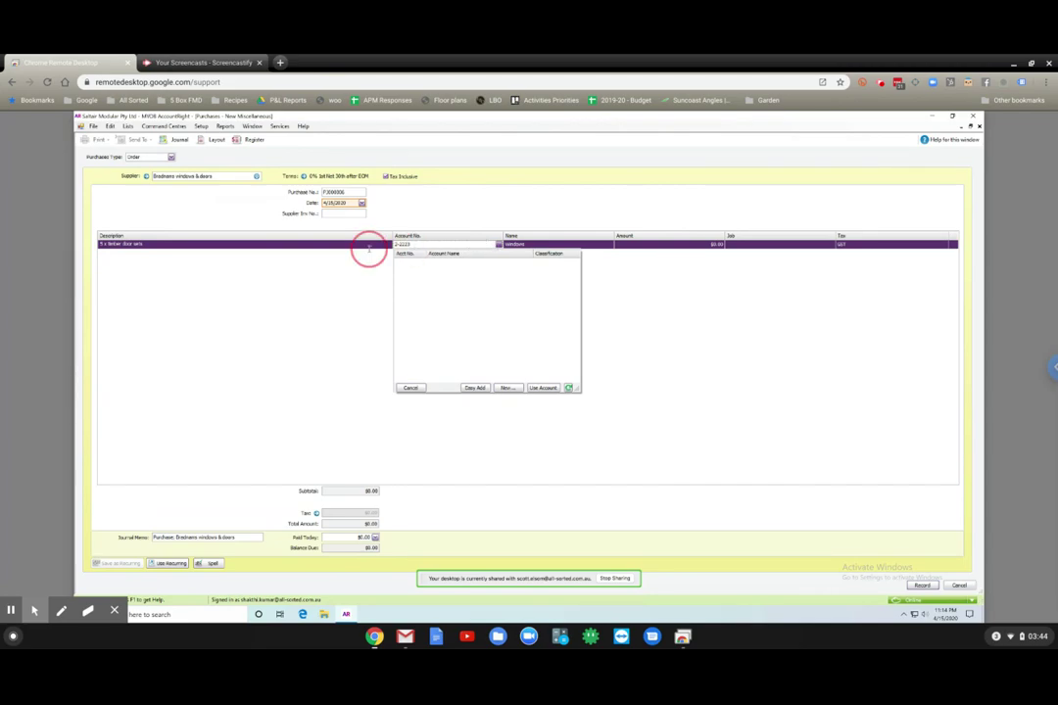
pyautogui.click(473, 246)
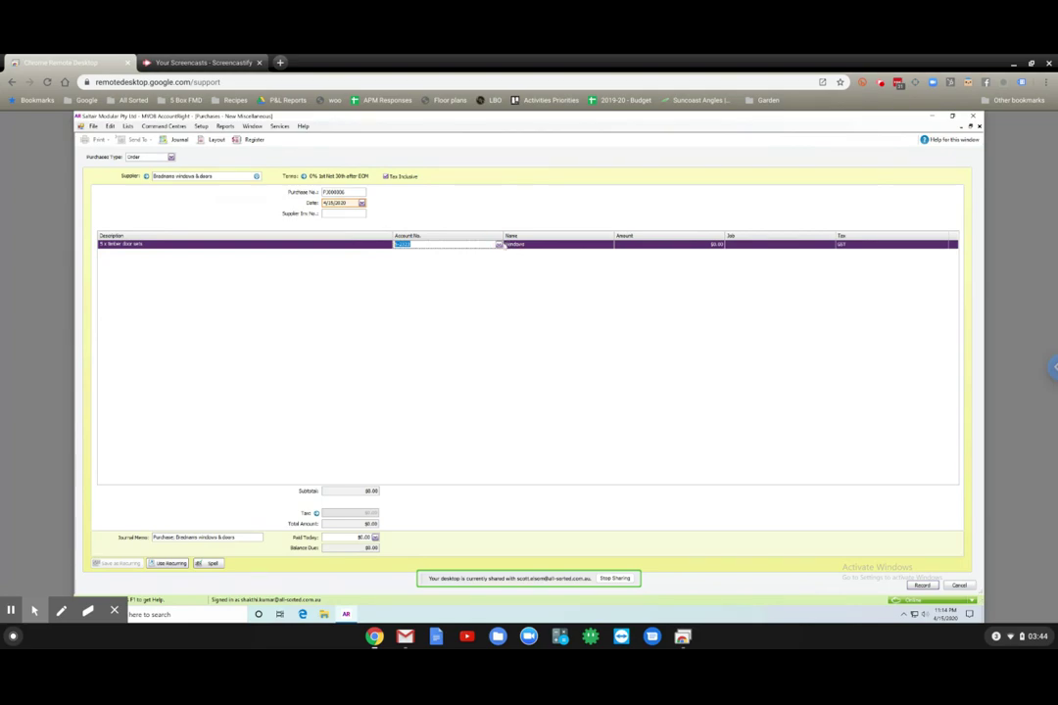
# Allocate the timber door sets line to the Roof Insulation cost of sales account
pyautogui.click(498, 244)
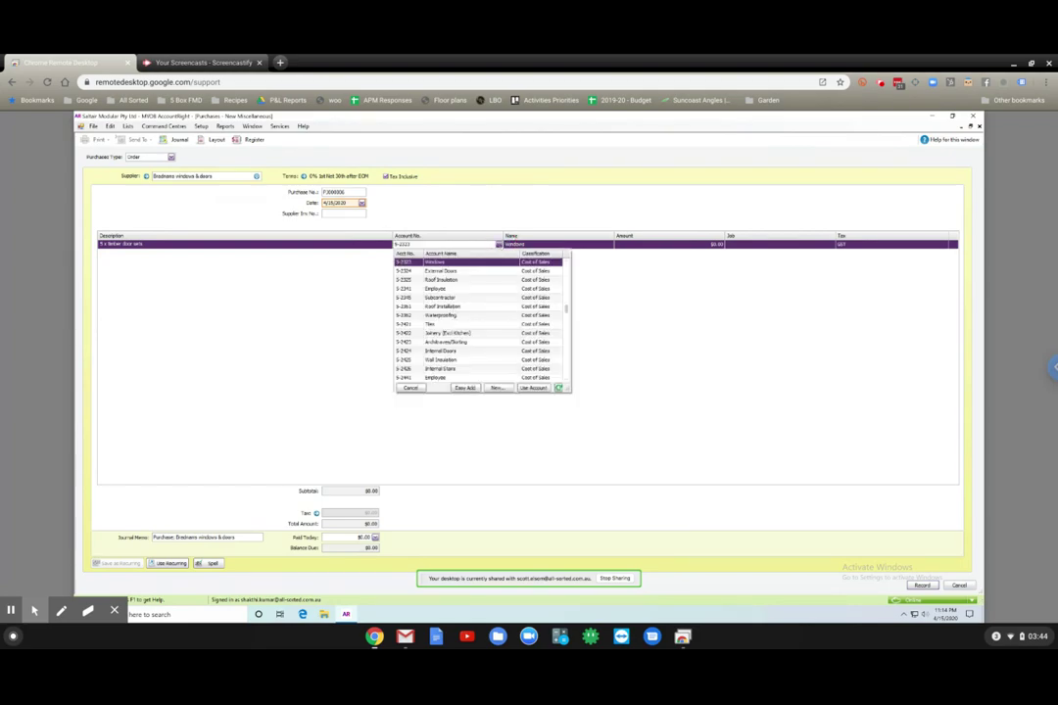
pyautogui.press('Down')
pyautogui.press('Down')
pyautogui.press('Down')
pyautogui.press('Down')
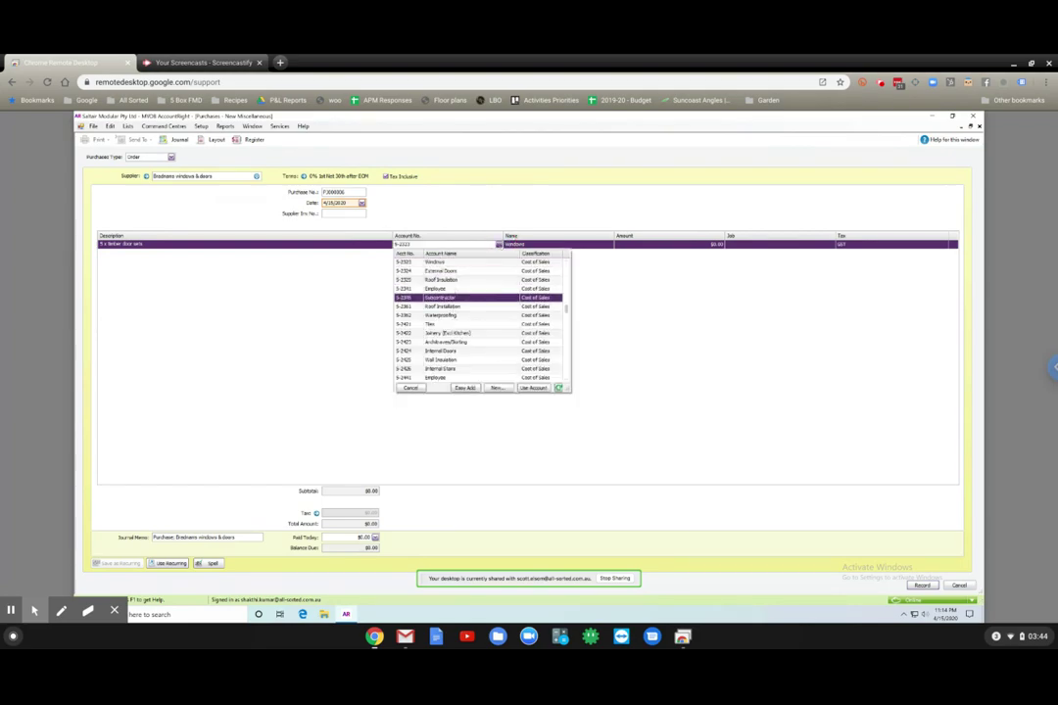
pyautogui.click(455, 280)
pyautogui.doubleClick(455, 280)
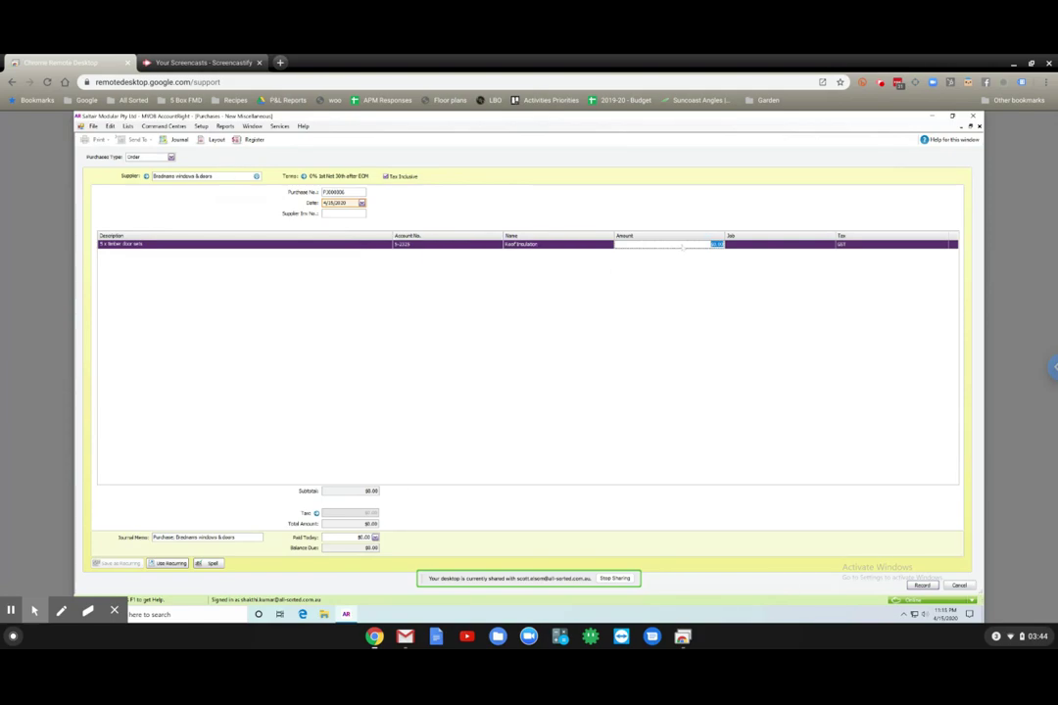
# Set the timber door sets line's amount to $5,000 and assign it to job 0061
pyautogui.write('9000')
pyautogui.press('Tab')
pyautogui.click(831, 244)
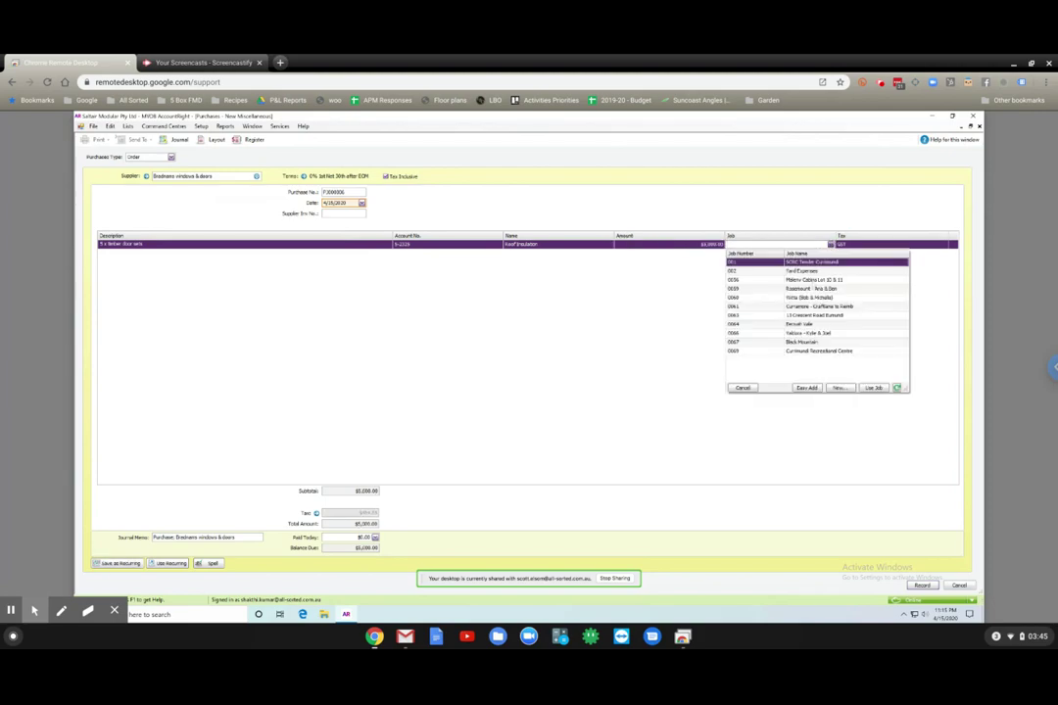
pyautogui.click(819, 306)
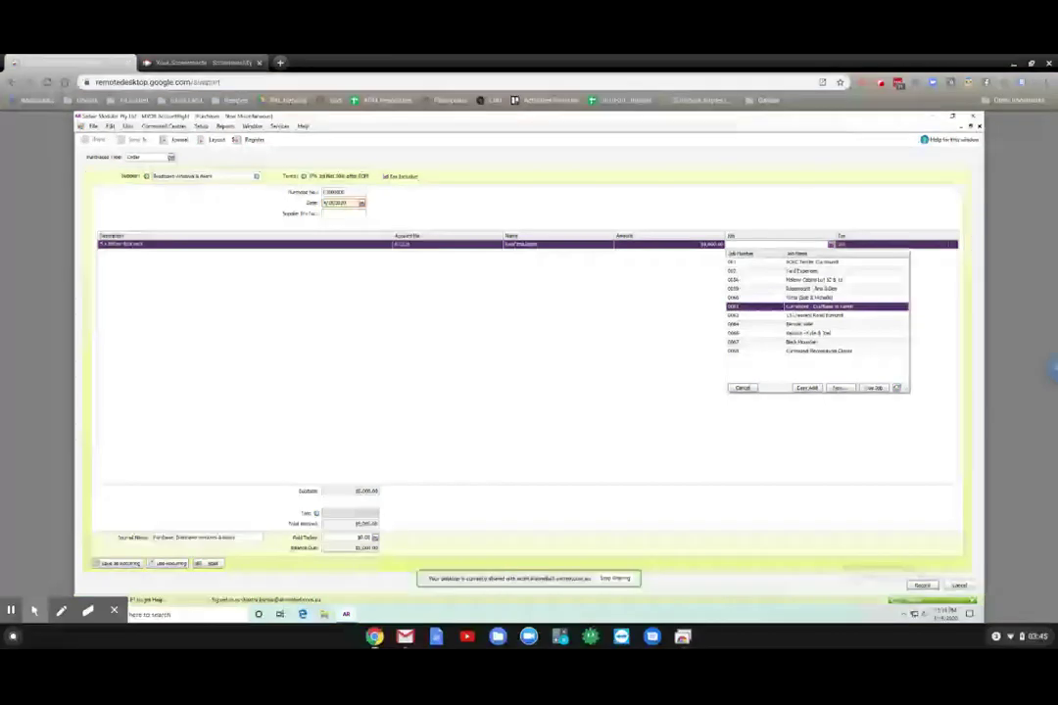
pyautogui.press('Return')
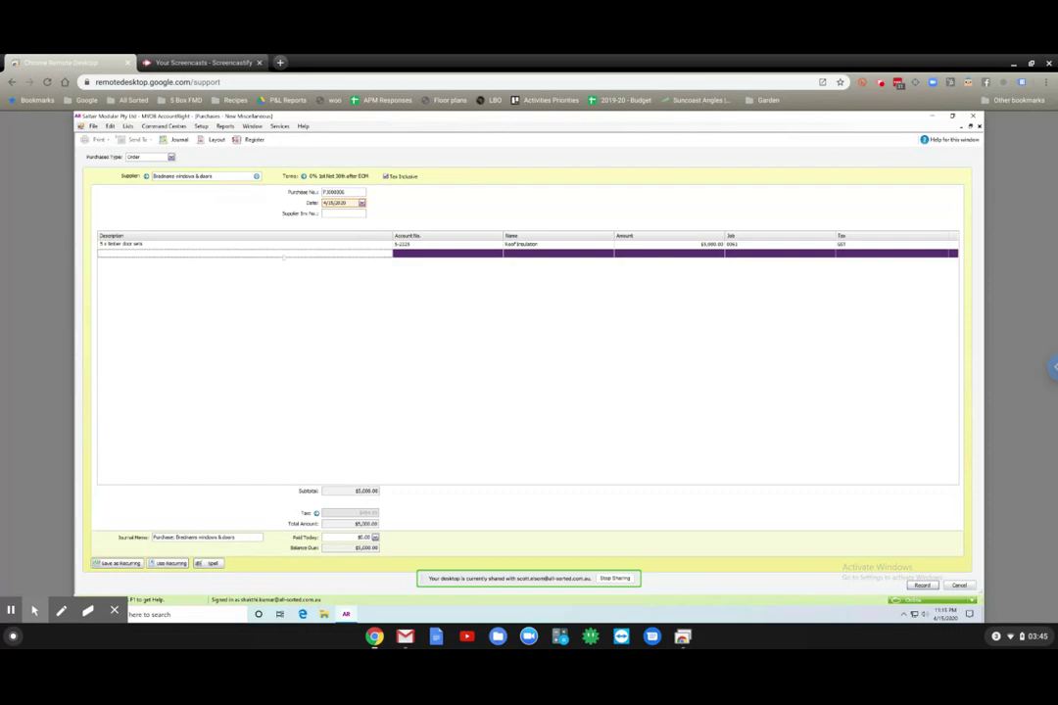
# Add a second order line described as "Timber Windows" with an amount of $2,000
pyautogui.write('Timber Windows')
pyautogui.press('BackSpace')
pyautogui.press('BackSpace')
pyautogui.press('Tab')
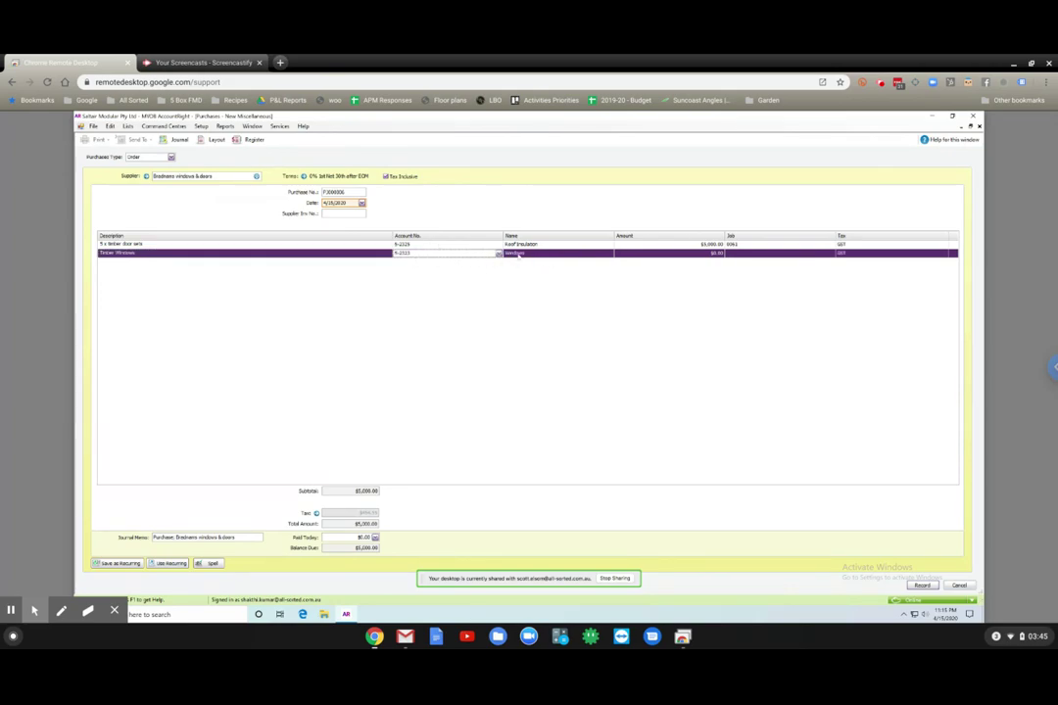
pyautogui.click(715, 254)
pyautogui.write('2000')
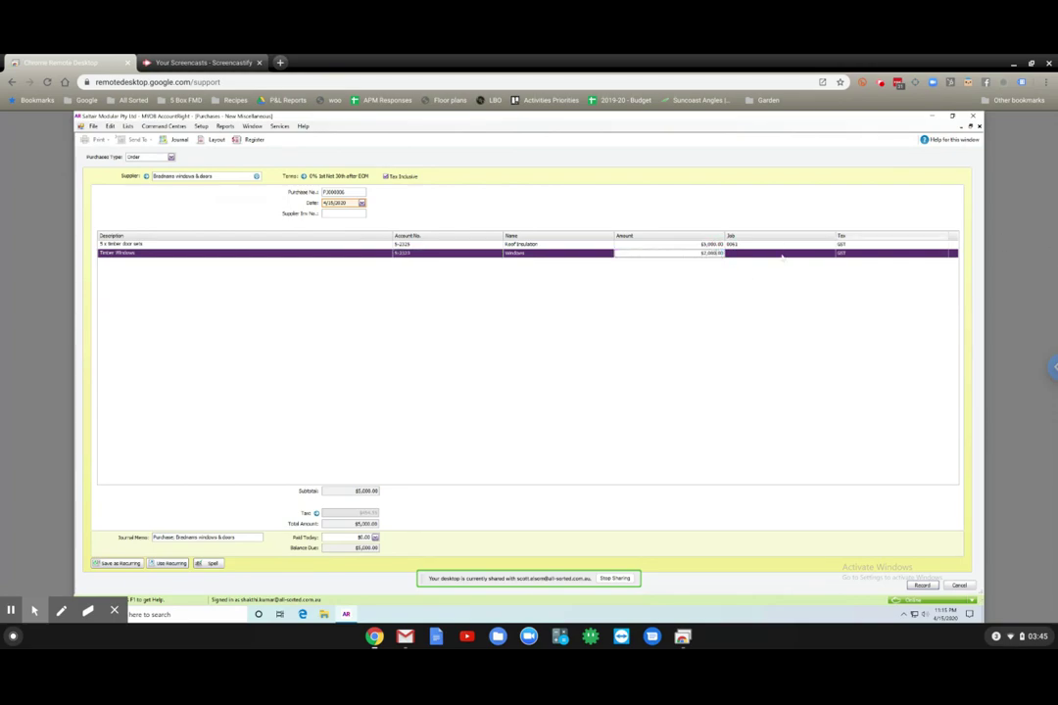
# Assign the Timber Windows line to job 0064 and record the purchase order
pyautogui.press('Tab')
pyautogui.click(831, 254)
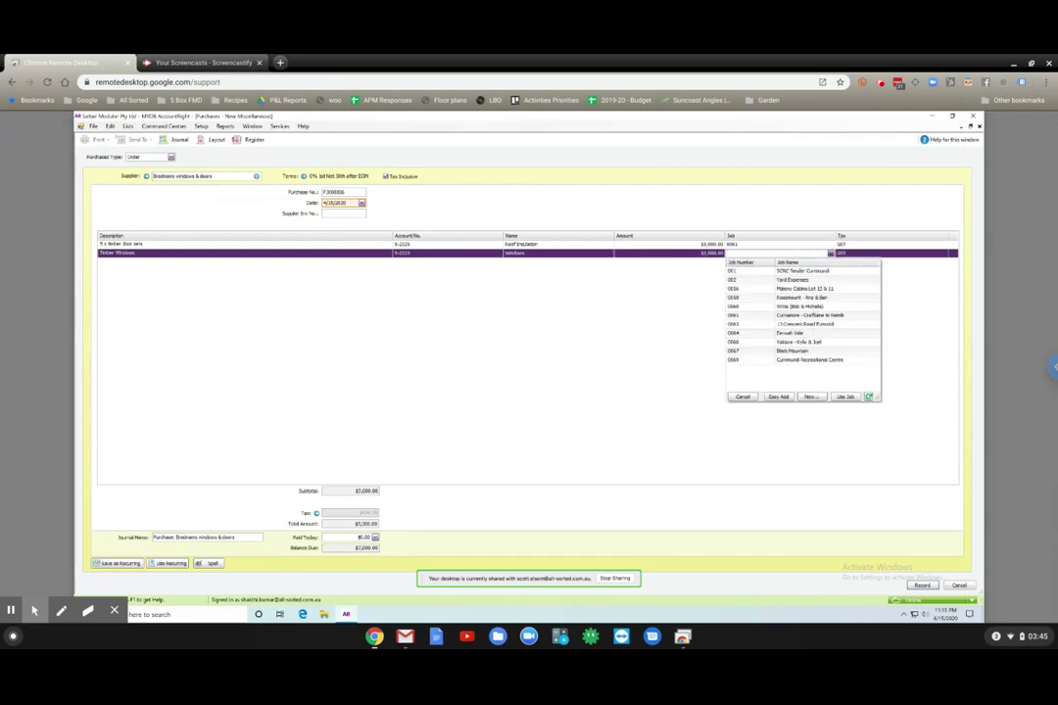
pyautogui.click(801, 336)
pyautogui.press('Return')
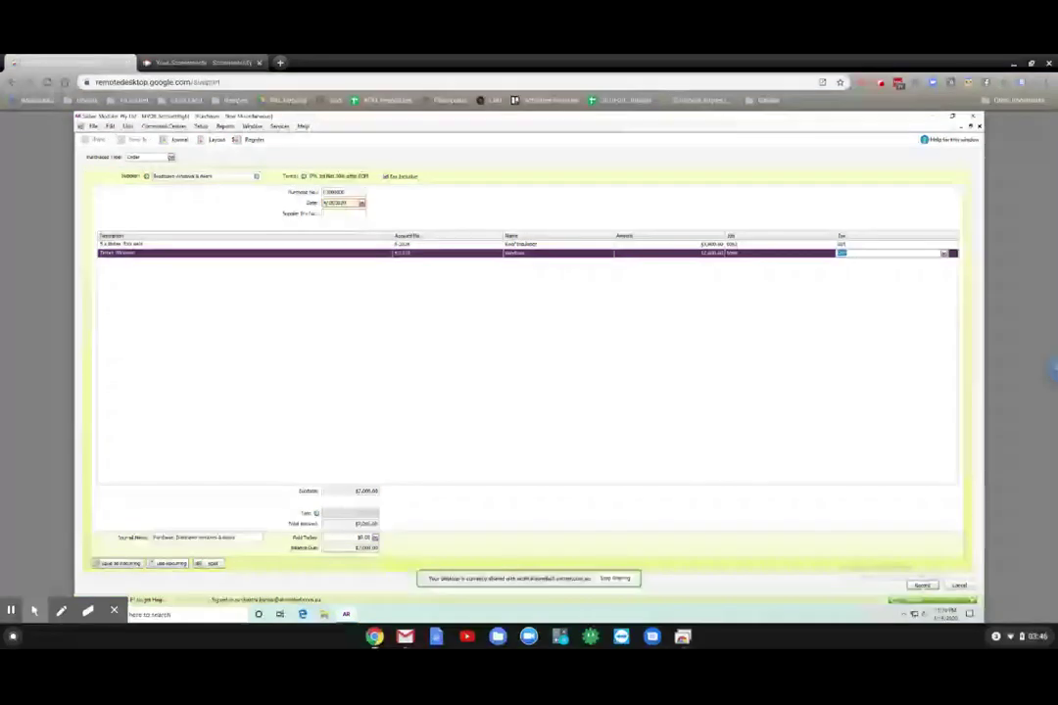
pyautogui.click(922, 586)
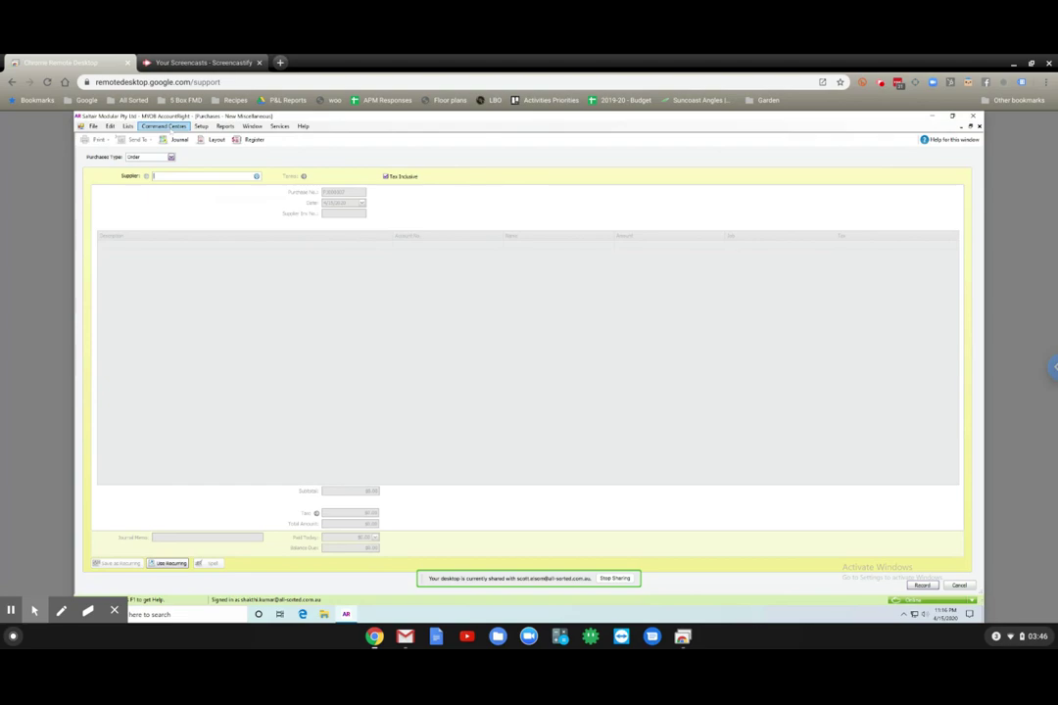
# Open the Bradnams windows & doors order from the Purchases Register to review its lines
pyautogui.click(171, 127)
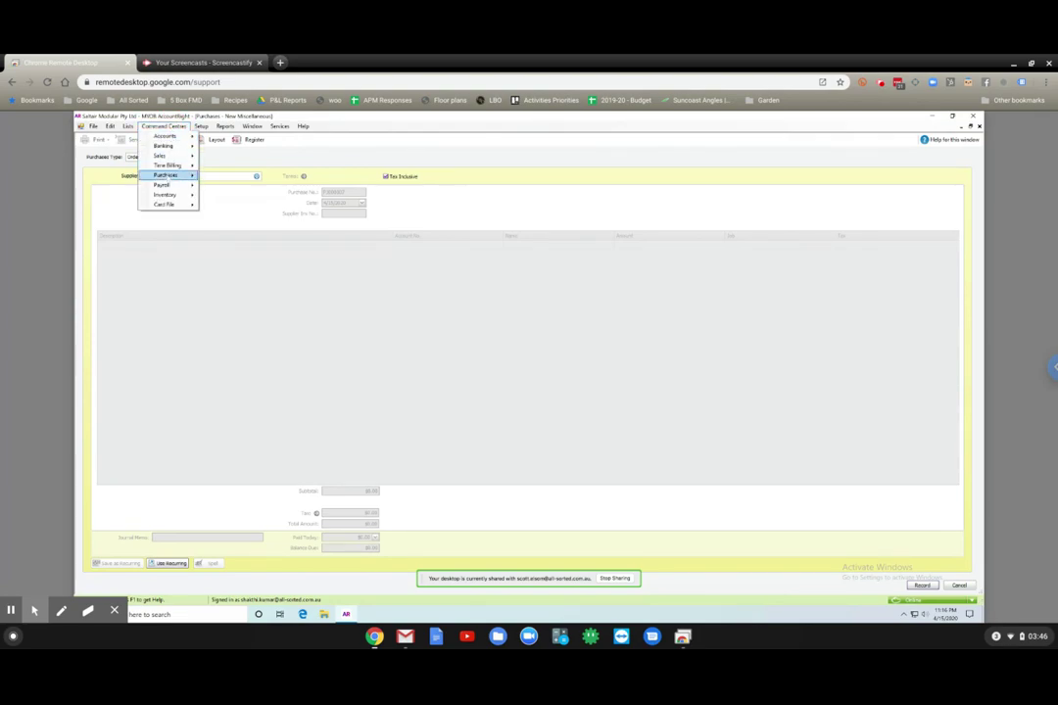
pyautogui.moveTo(167, 175)
pyautogui.click(237, 176)
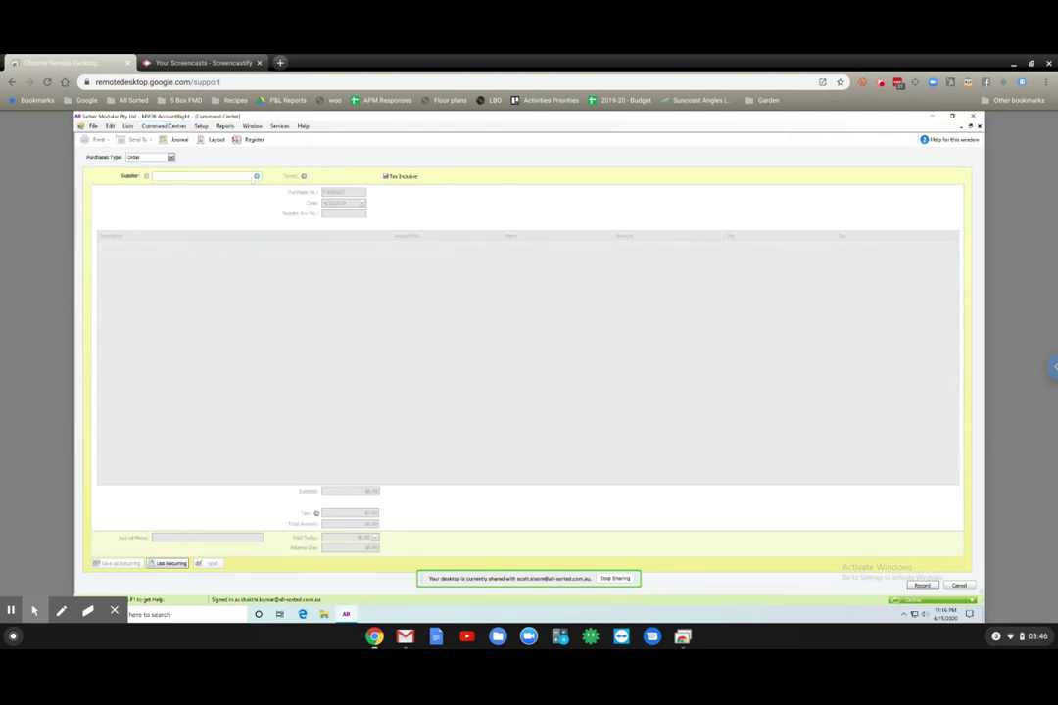
pyautogui.click(164, 127)
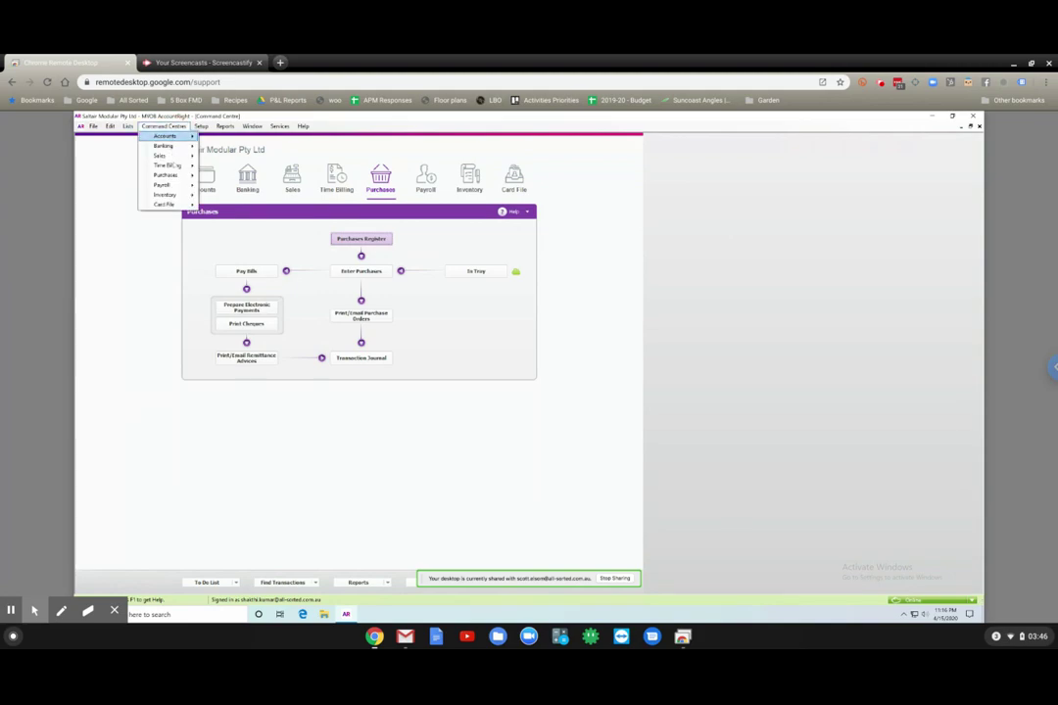
pyautogui.moveTo(167, 175)
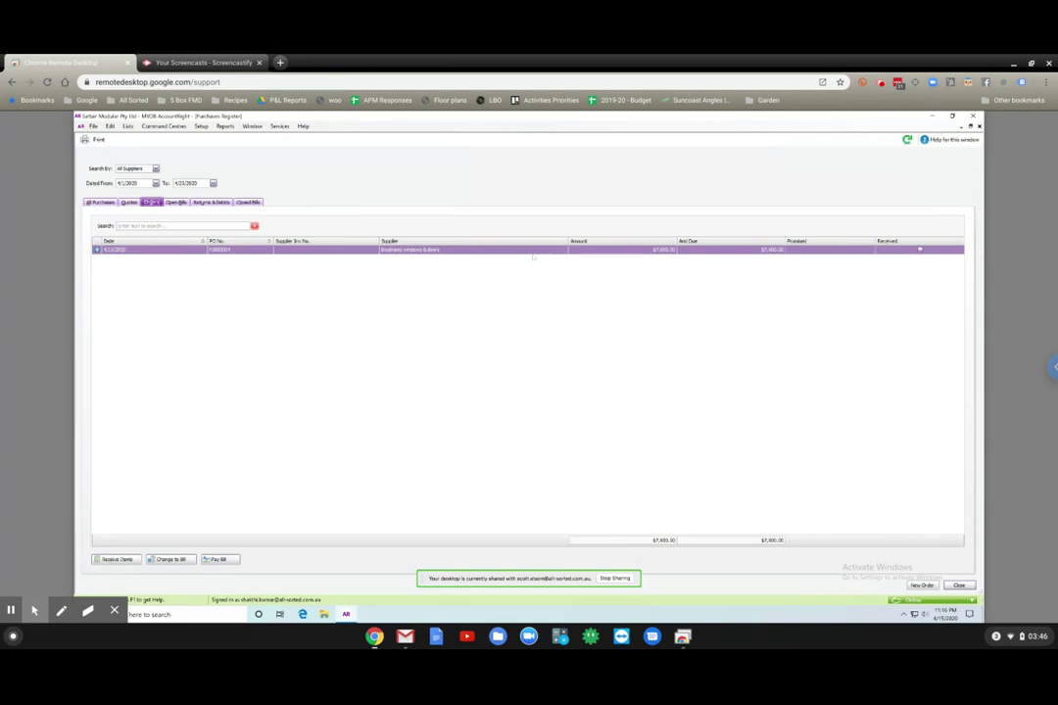
pyautogui.doubleClick(532, 253)
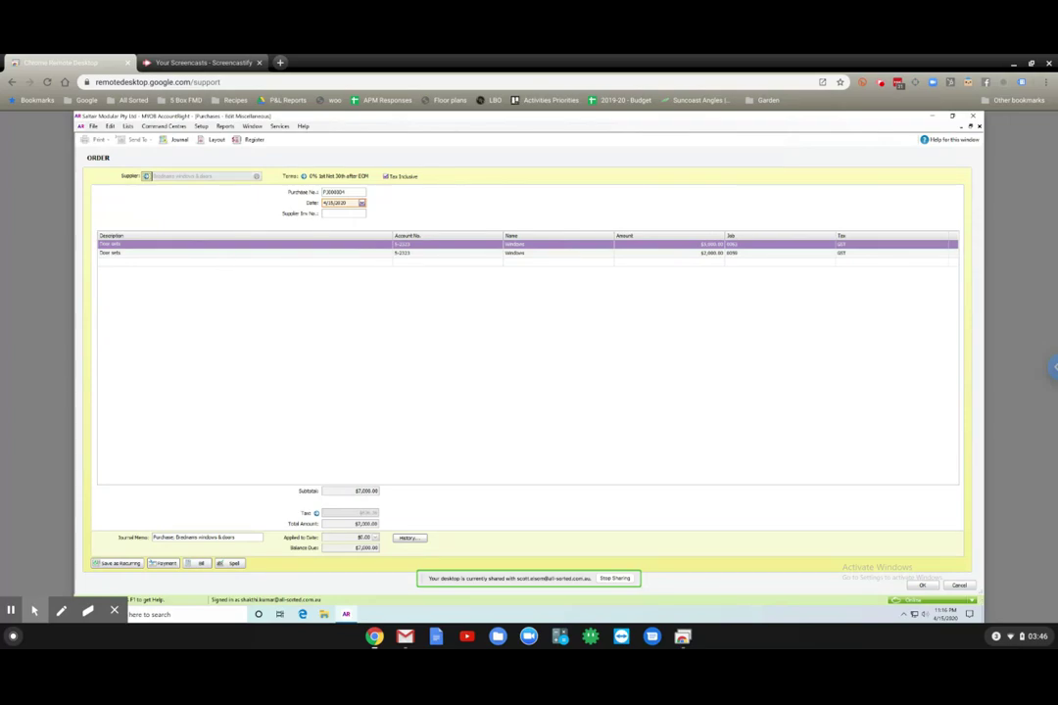
# Leave the order and go back through the Purchases command centre to the Purchases Register
pyautogui.click(149, 142)
pyautogui.click(97, 139)
pyautogui.click(169, 127)
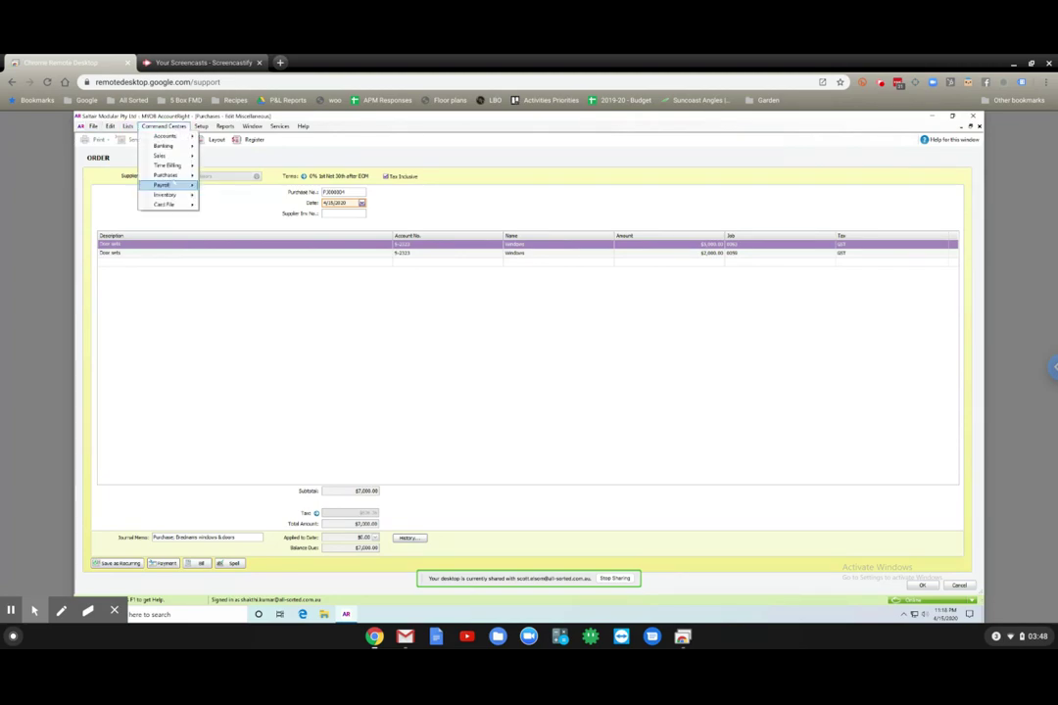
pyautogui.moveTo(167, 175)
pyautogui.click(235, 176)
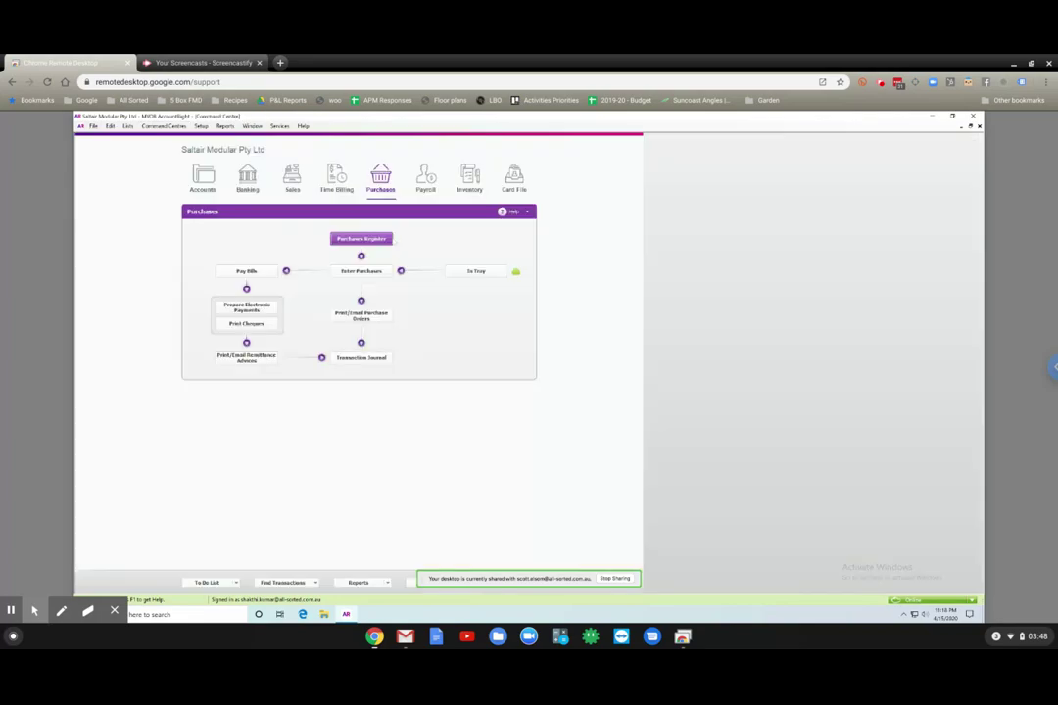
pyautogui.click(361, 238)
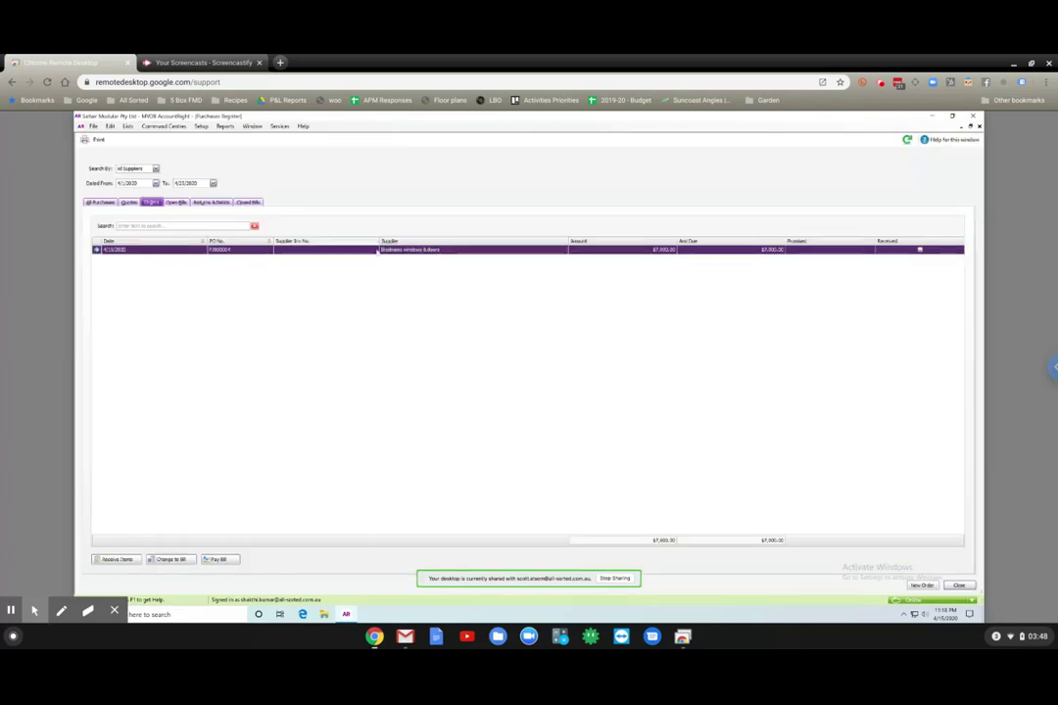